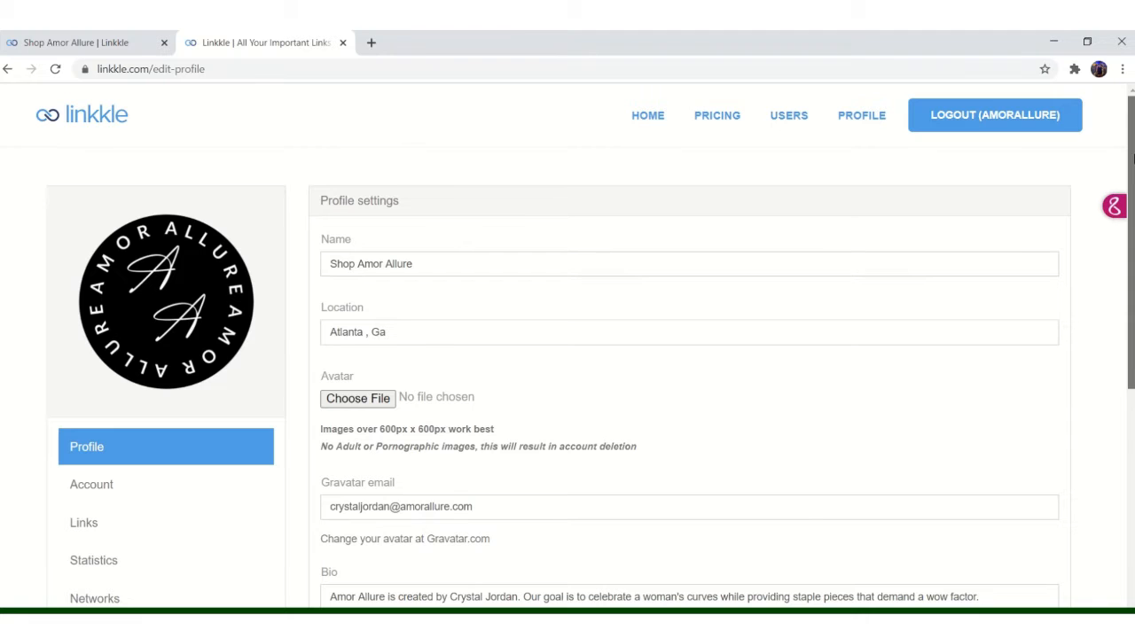
# Review the profile settings, including the avatar file chooser, bio and colours, and look over the account settings.
pyautogui.scroll(-3, 567, 345)
pyautogui.scroll(2, 567, 345)
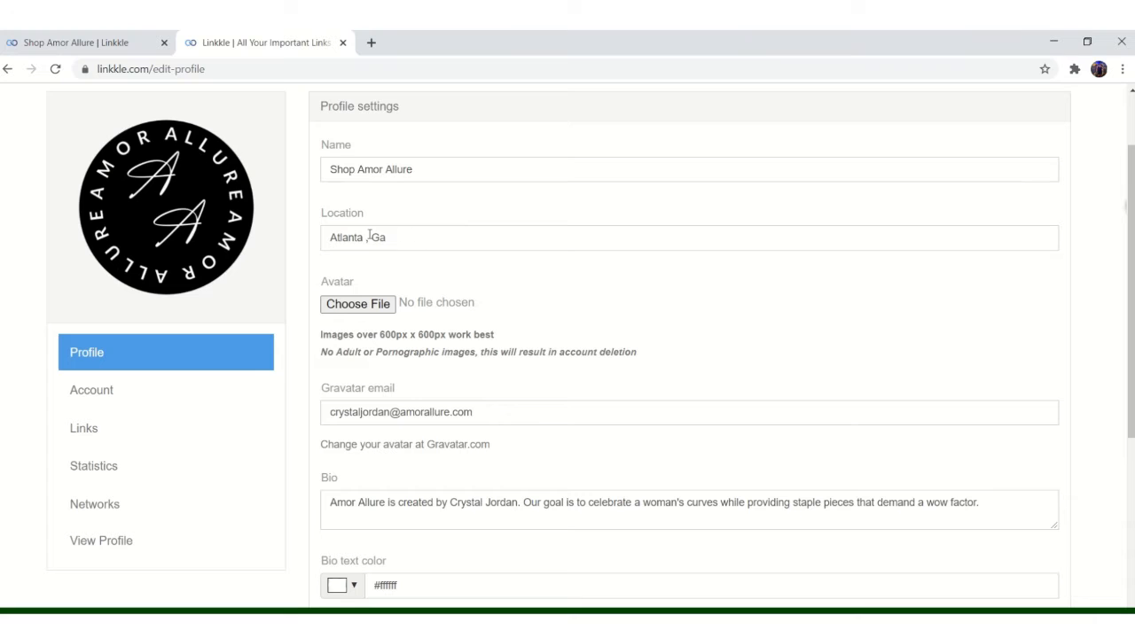
pyautogui.click(372, 312)
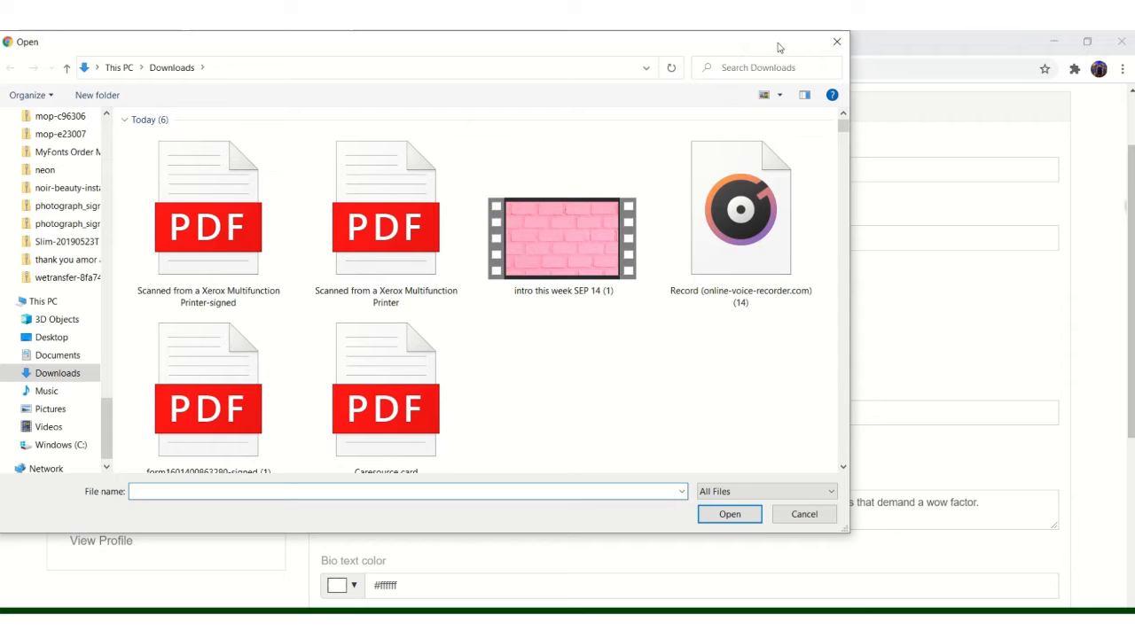
pyautogui.click(836, 42)
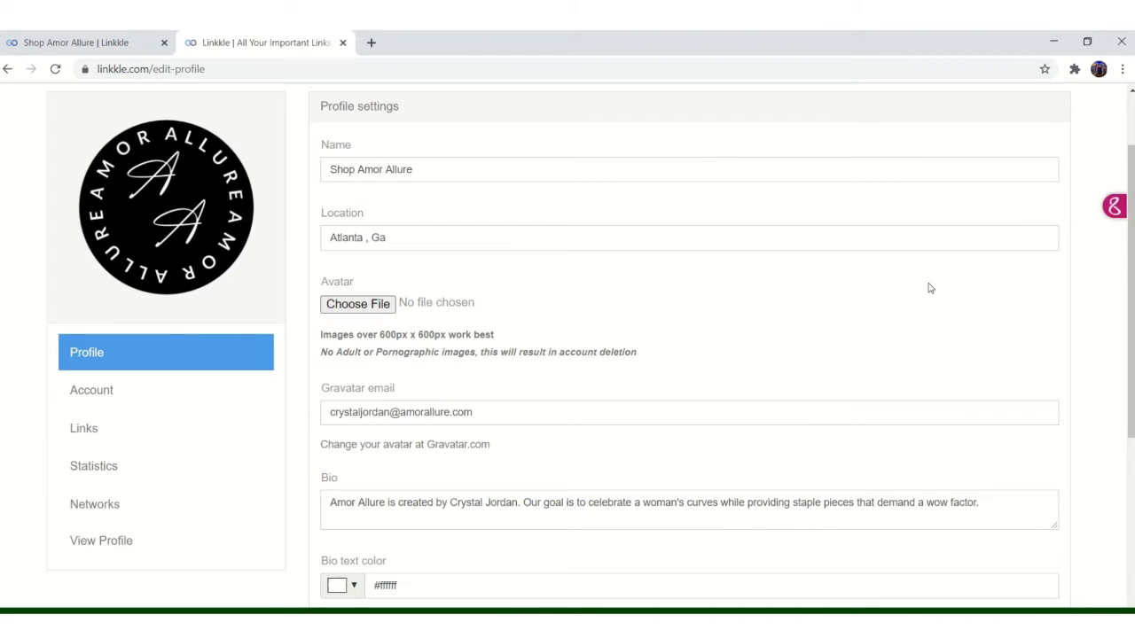
pyautogui.moveTo(1132, 280); pyautogui.dragTo(1132, 335)
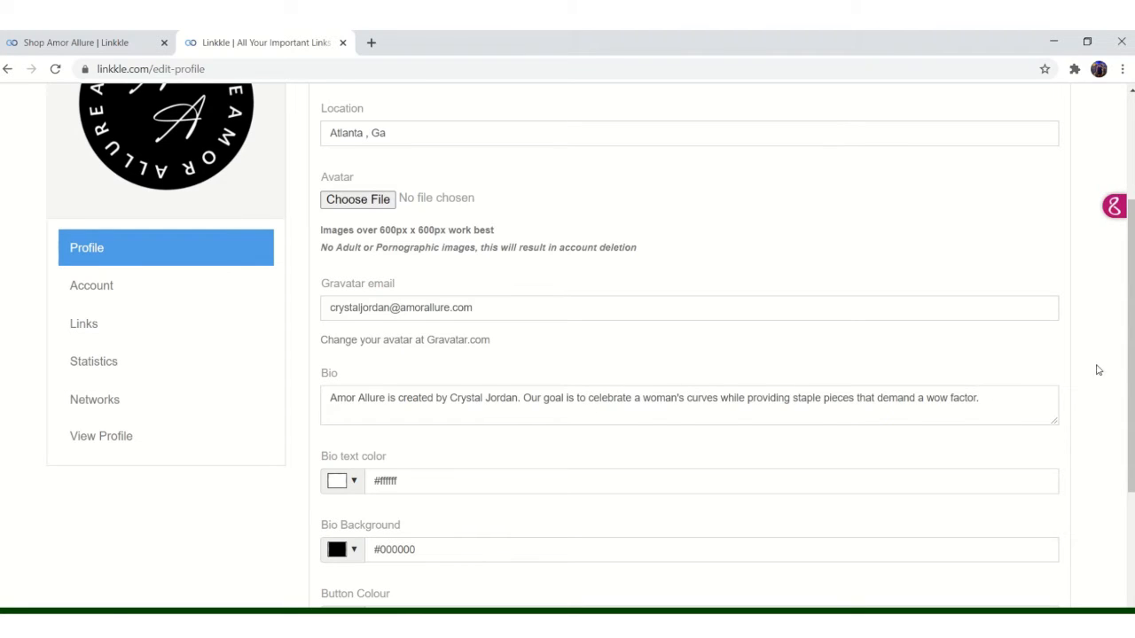
pyautogui.scroll(-2, 1132, 371)
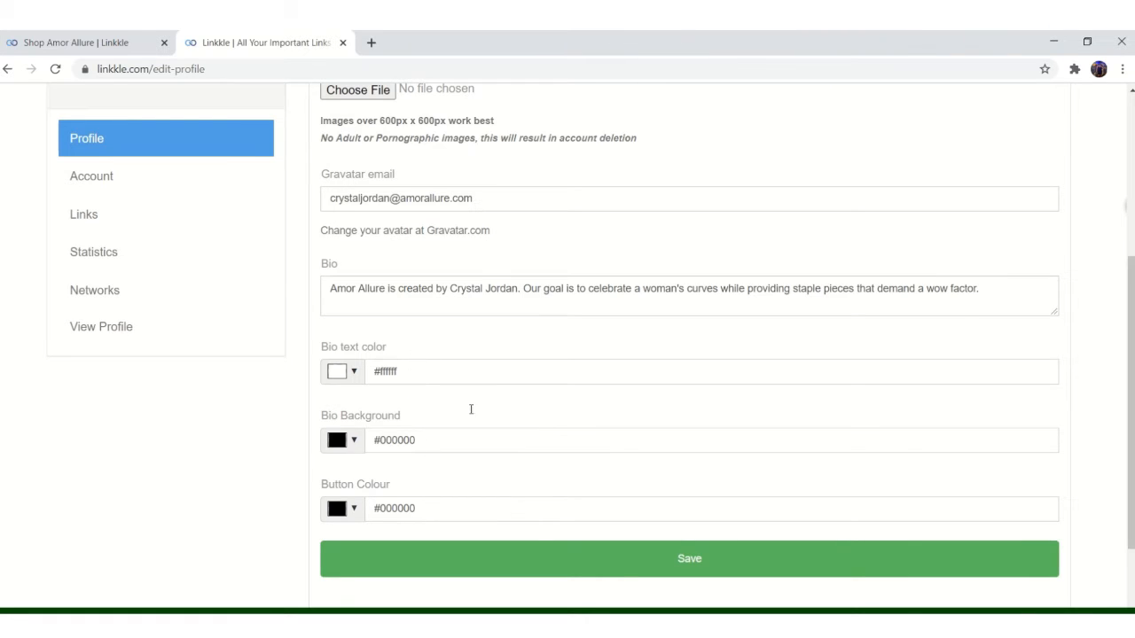
pyautogui.click(124, 176)
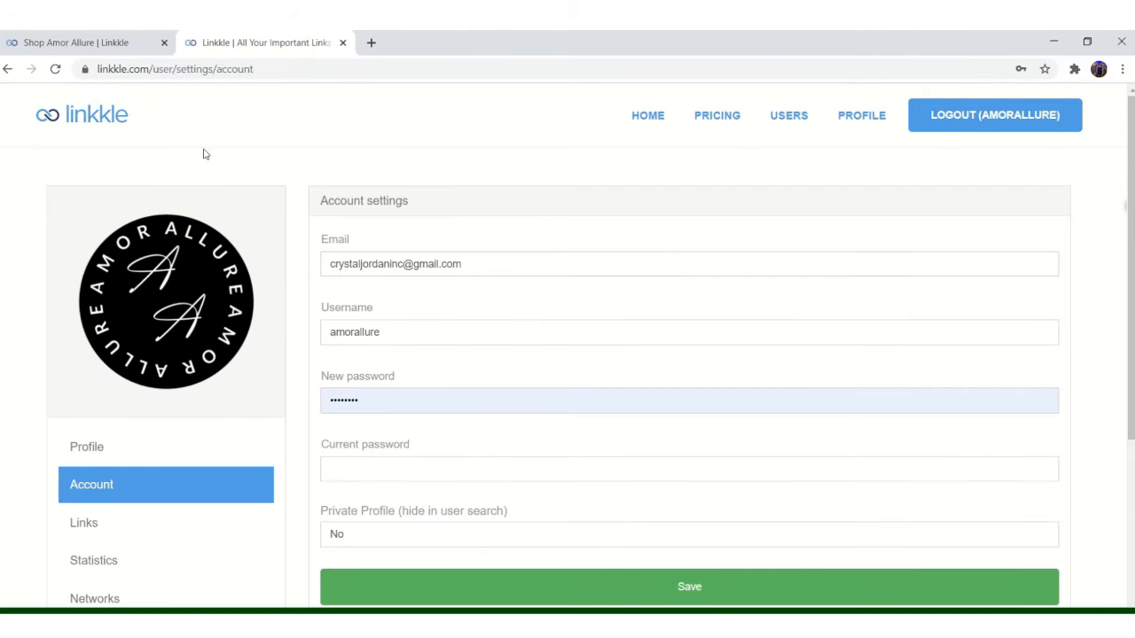
pyautogui.moveTo(1132, 315); pyautogui.dragTo(1132, 389)
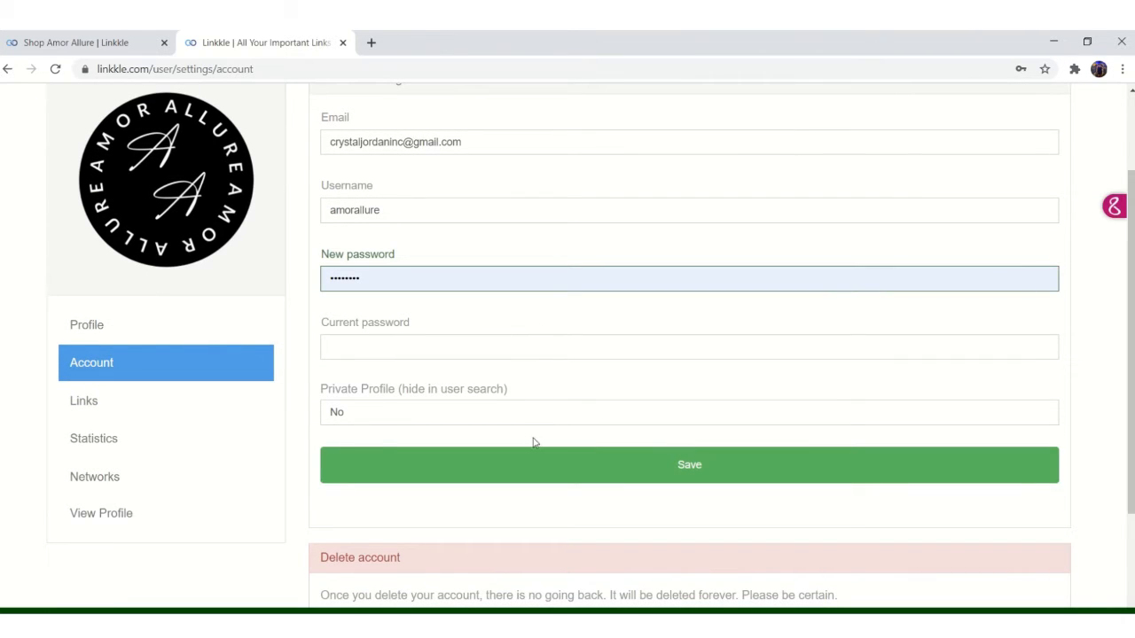
pyautogui.click(109, 406)
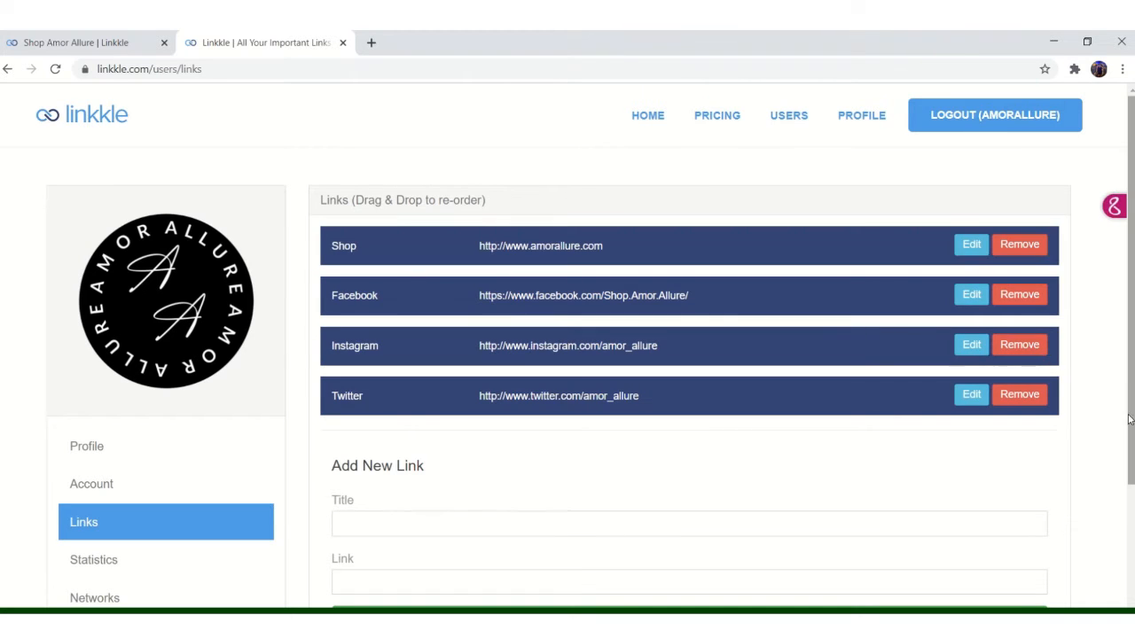
pyautogui.scroll(-1, 841, 445)
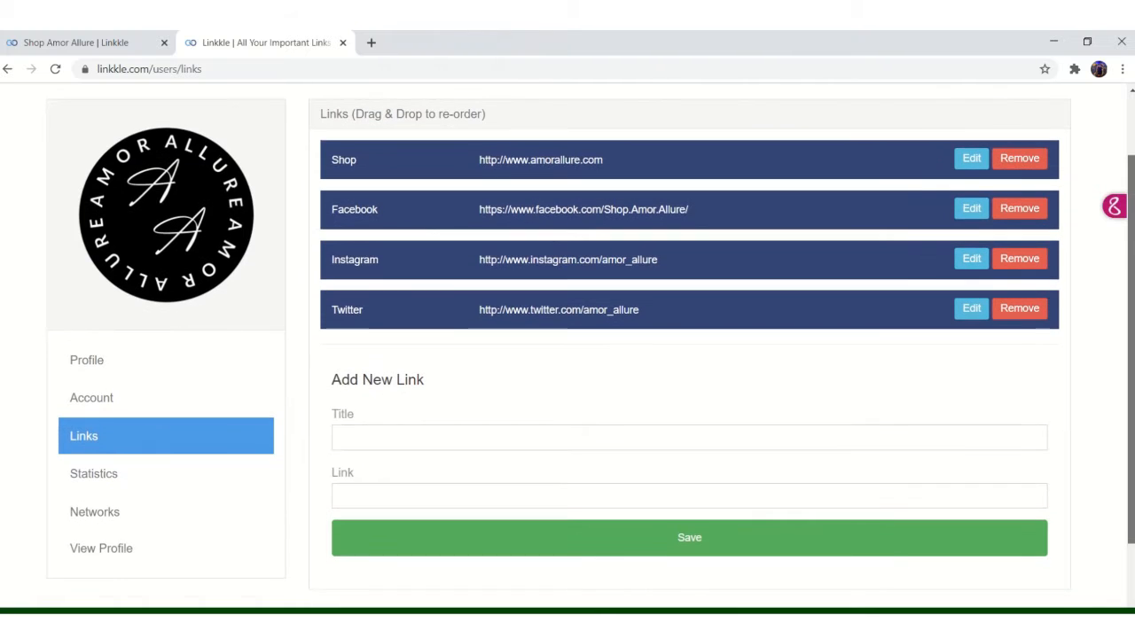
pyautogui.click(538, 445)
pyautogui.write('A')
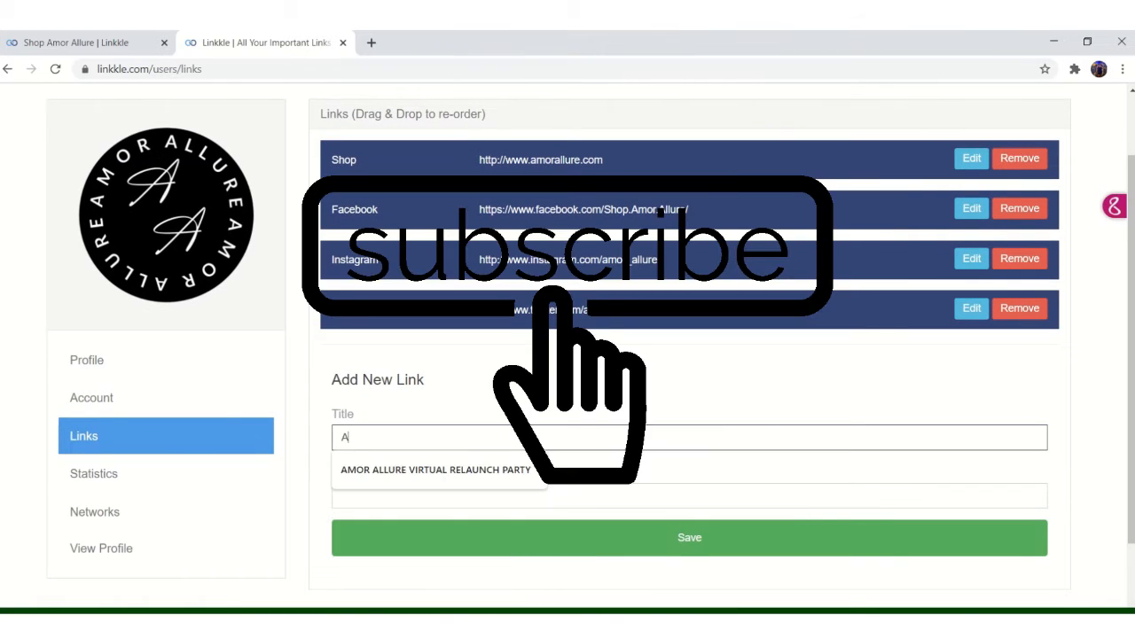
pyautogui.click(523, 469)
pyautogui.click(540, 496)
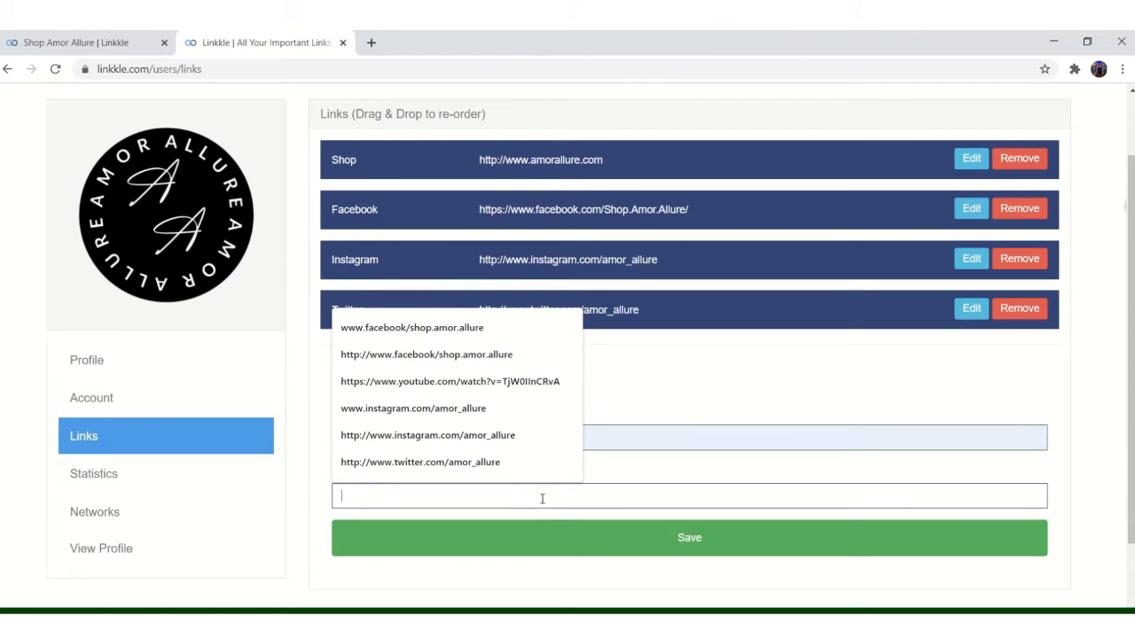
pyautogui.click(540, 390)
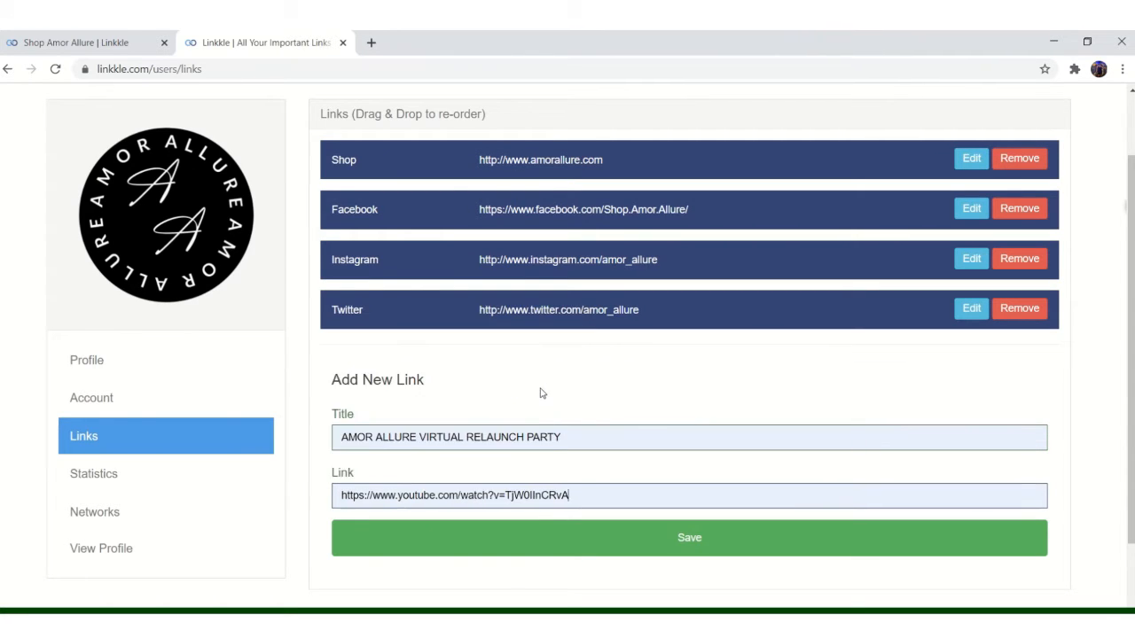
pyautogui.click(683, 550)
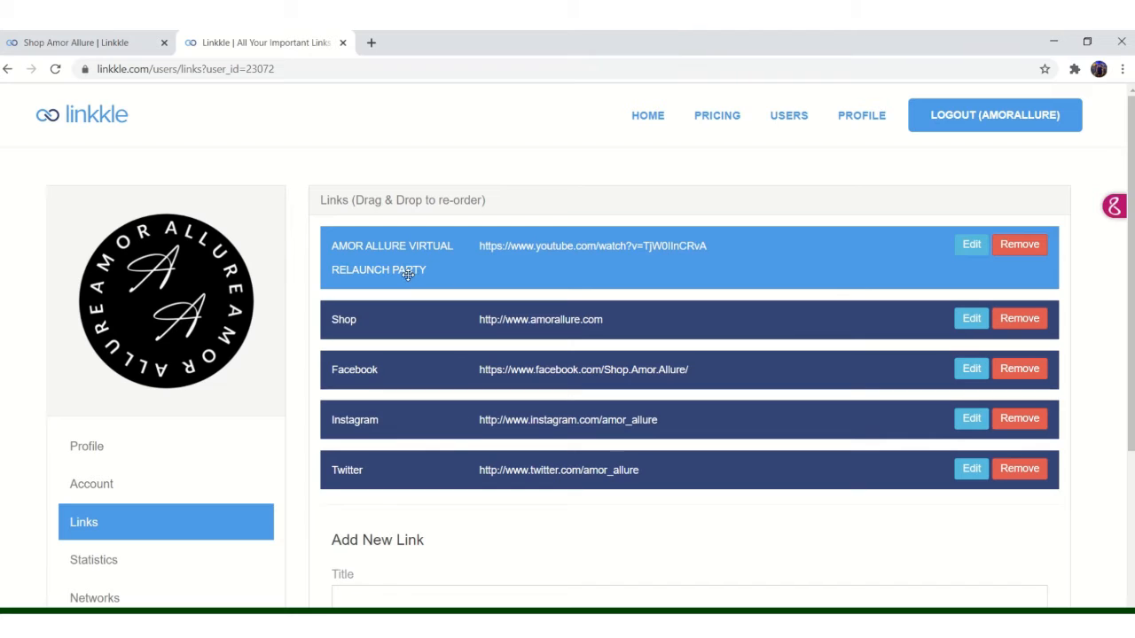
# Reorder the links so the relaunch party link comes last, below Twitter.
pyautogui.moveTo(418, 274); pyautogui.dragTo(479, 533)
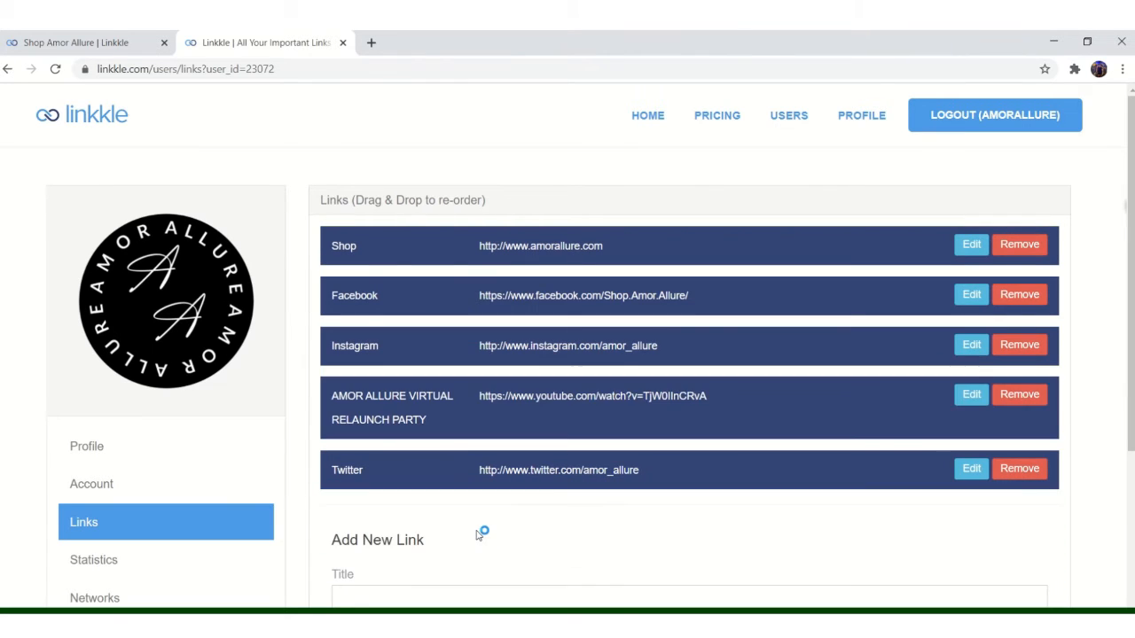
pyautogui.moveTo(466, 470); pyautogui.dragTo(454, 403)
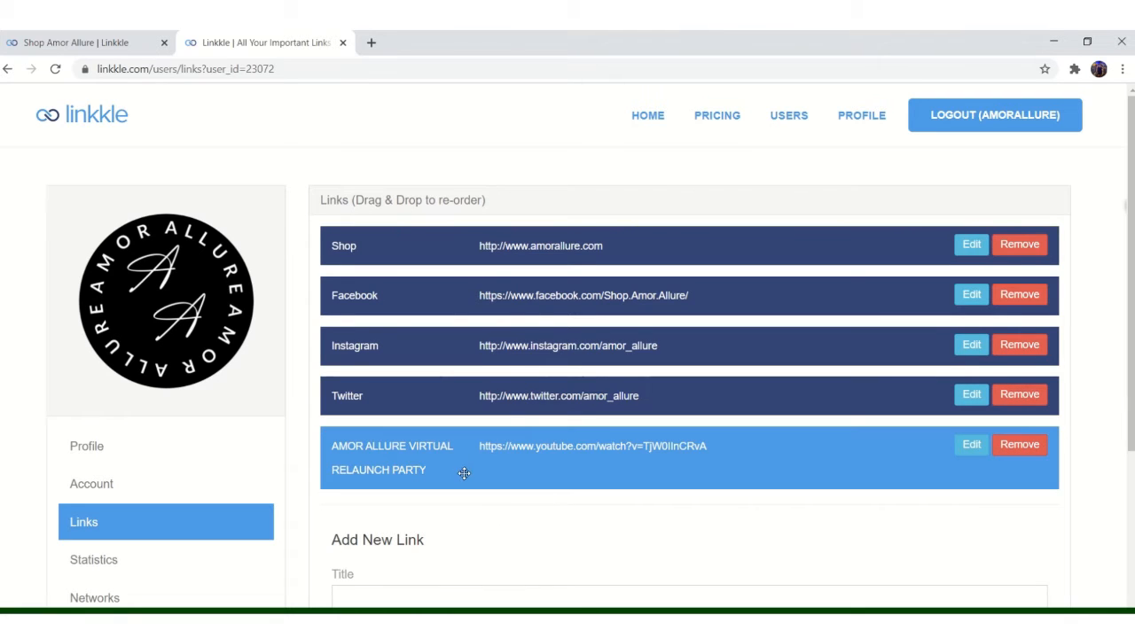
# Edit the relaunch party link's title, replacing the capitalised "AMOR ALLURE VIRTUAL" with "Amor Allure Virtual".
pyautogui.click(973, 446)
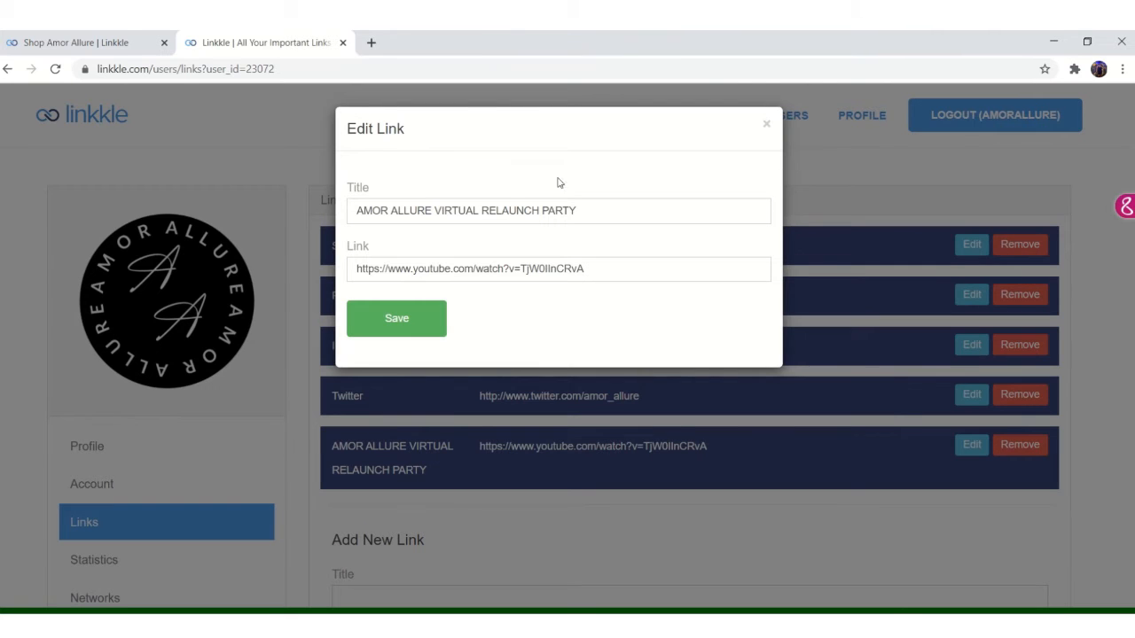
pyautogui.click(389, 210)
pyautogui.press('BackSpace')
pyautogui.press('BackSpace')
pyautogui.press('BackSpace')
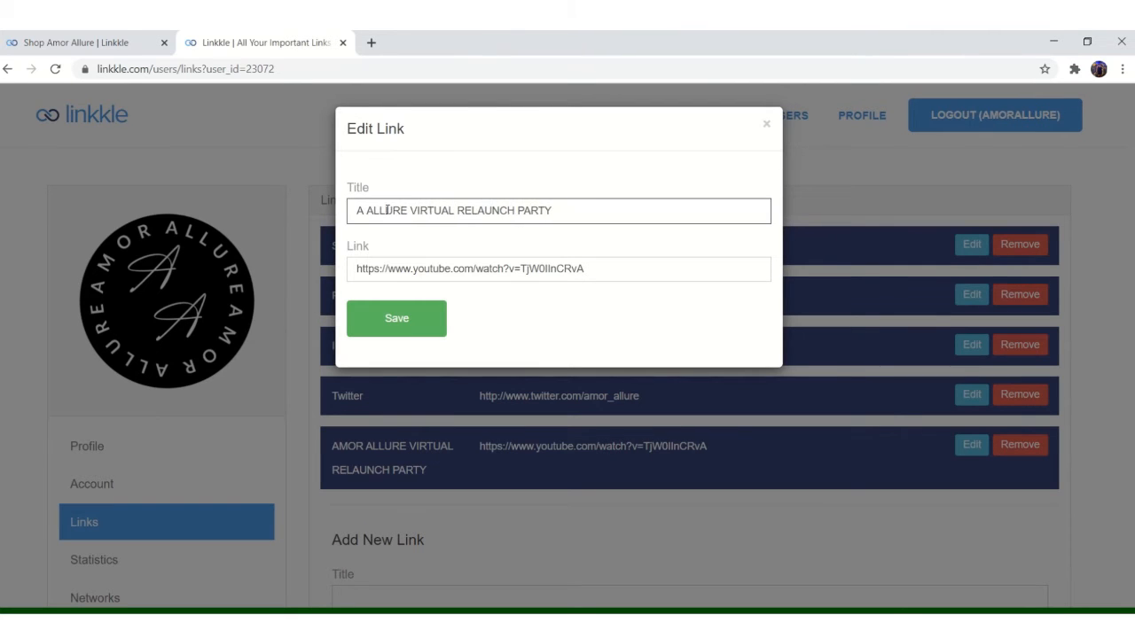
pyautogui.write('mor')
pyautogui.press('BackSpace')
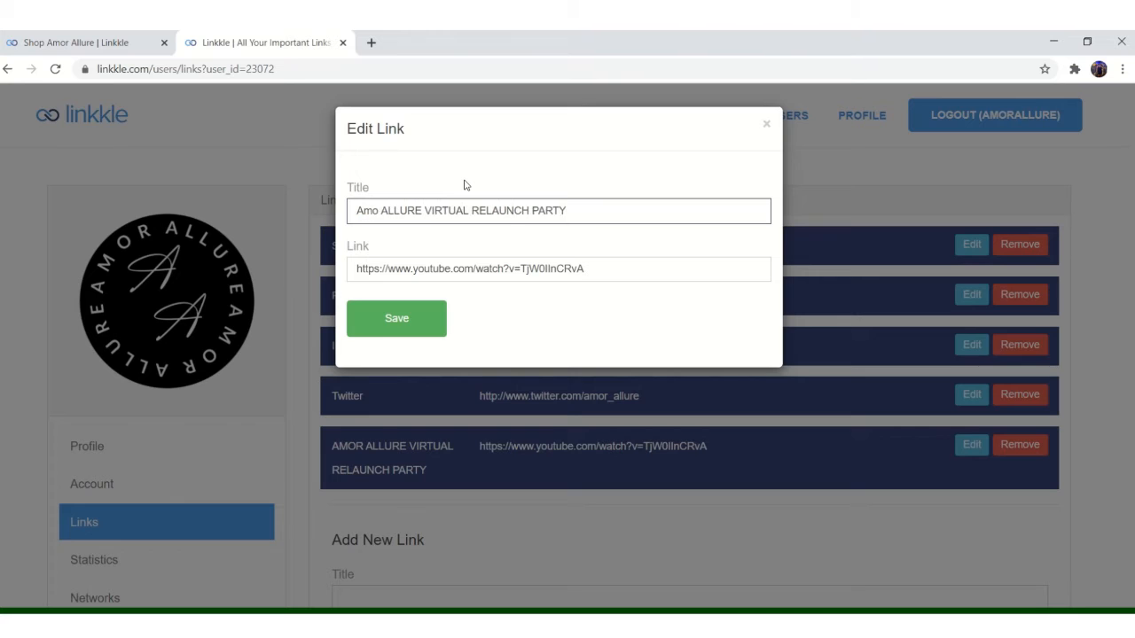
pyautogui.write('e')
pyautogui.press('BackSpace')
pyautogui.write('r al')
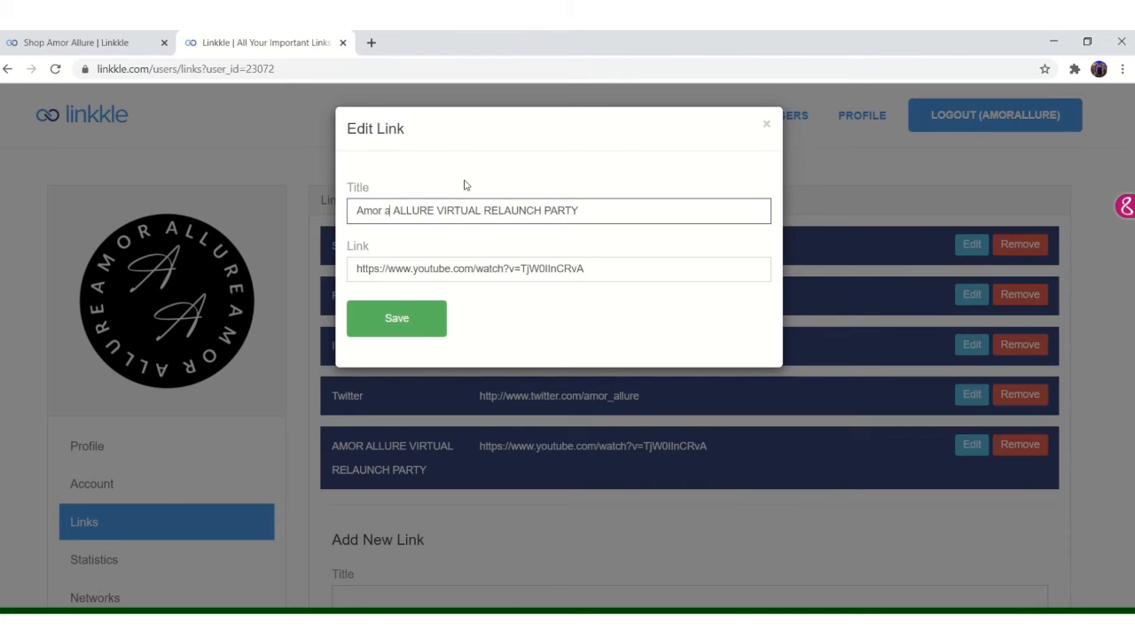
pyautogui.press('BackSpace')
pyautogui.press('BackSpace')
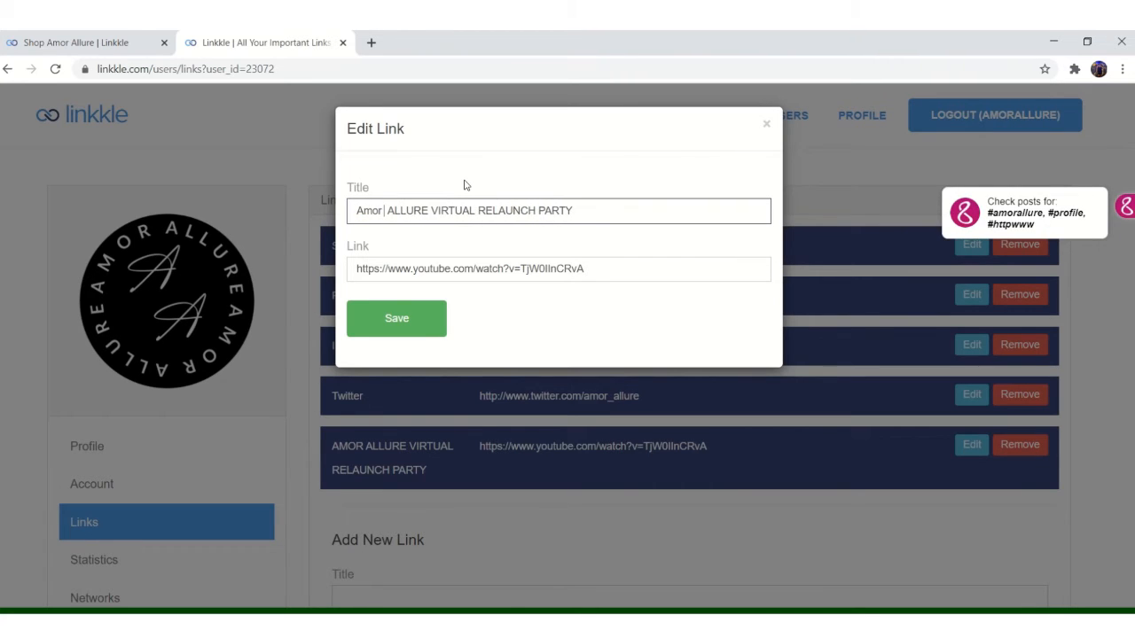
pyautogui.write('Allure')
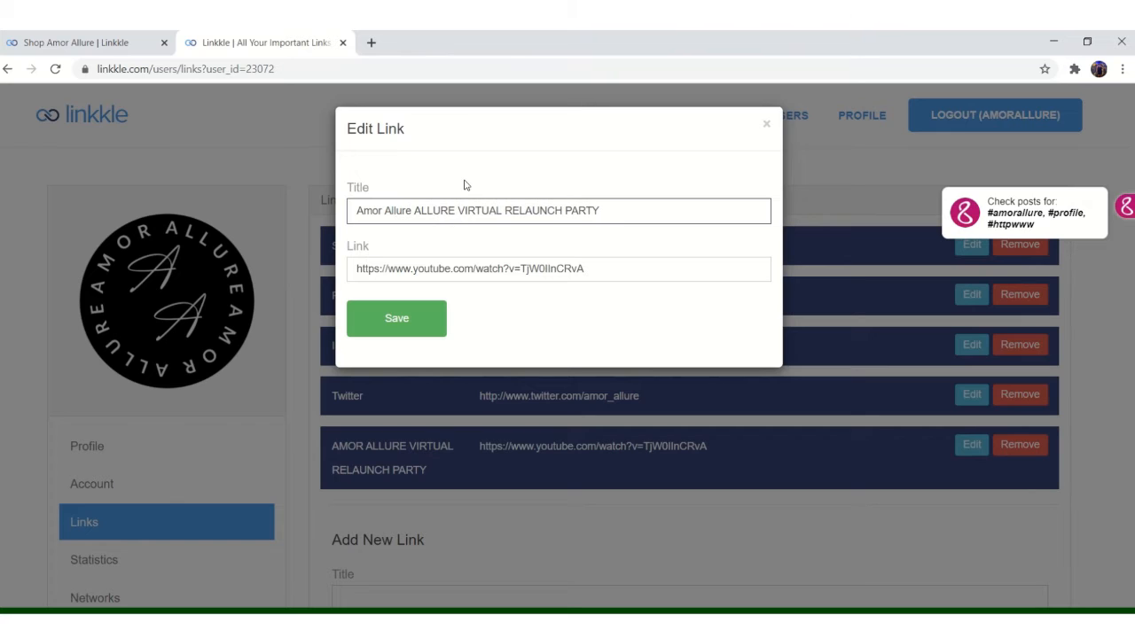
pyautogui.write(' V')
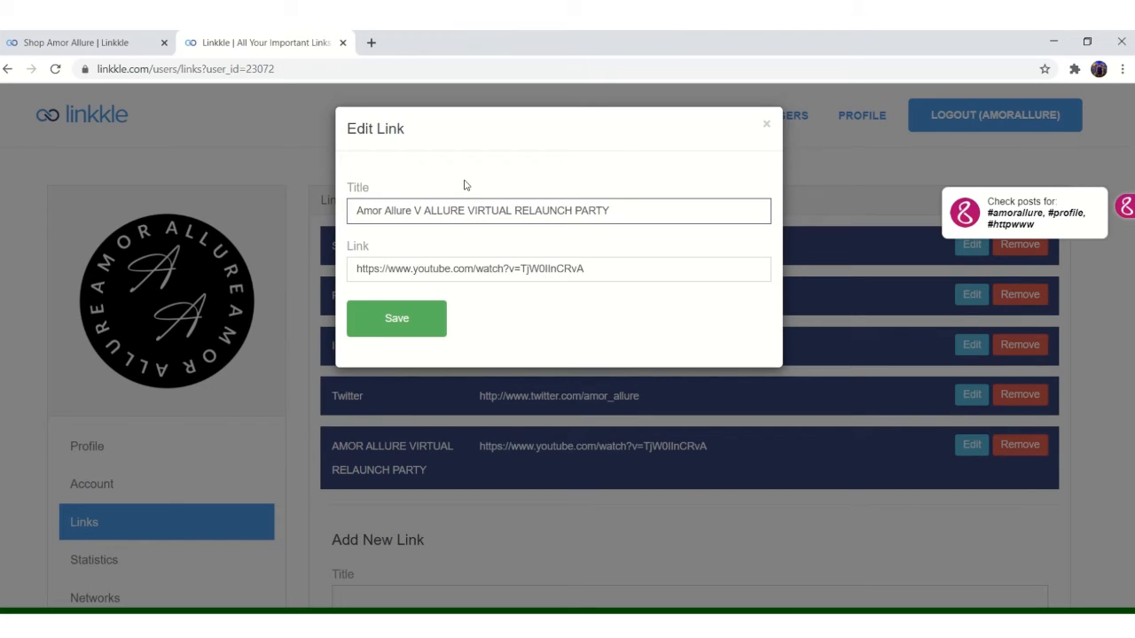
pyautogui.write('irtual')
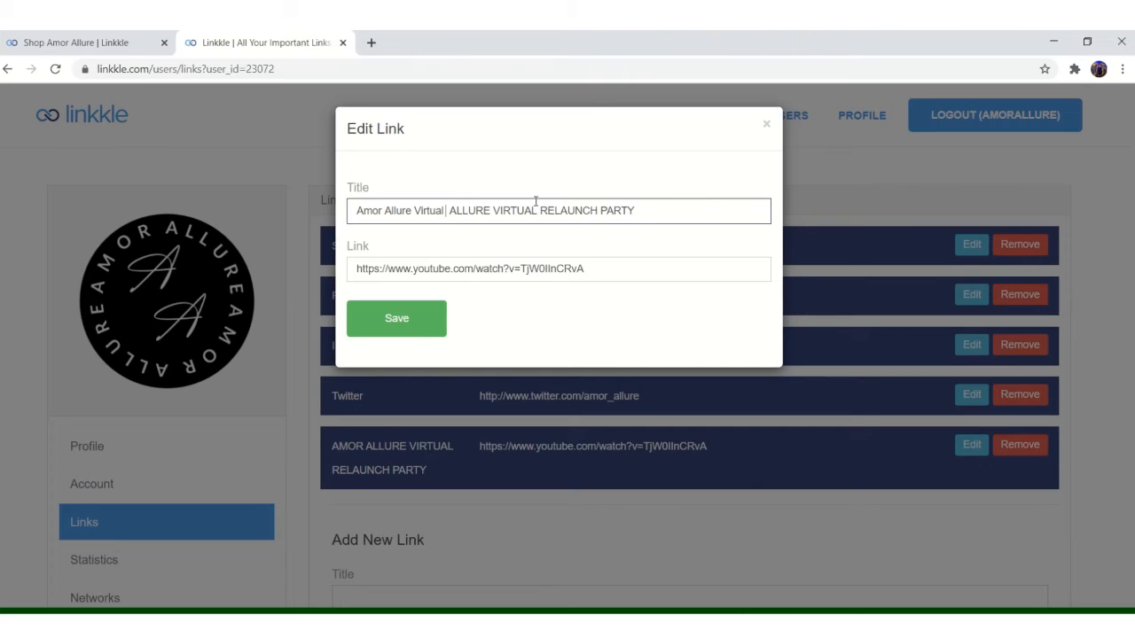
pyautogui.moveTo(537, 210); pyautogui.dragTo(450, 210)
pyautogui.press('BackSpace')
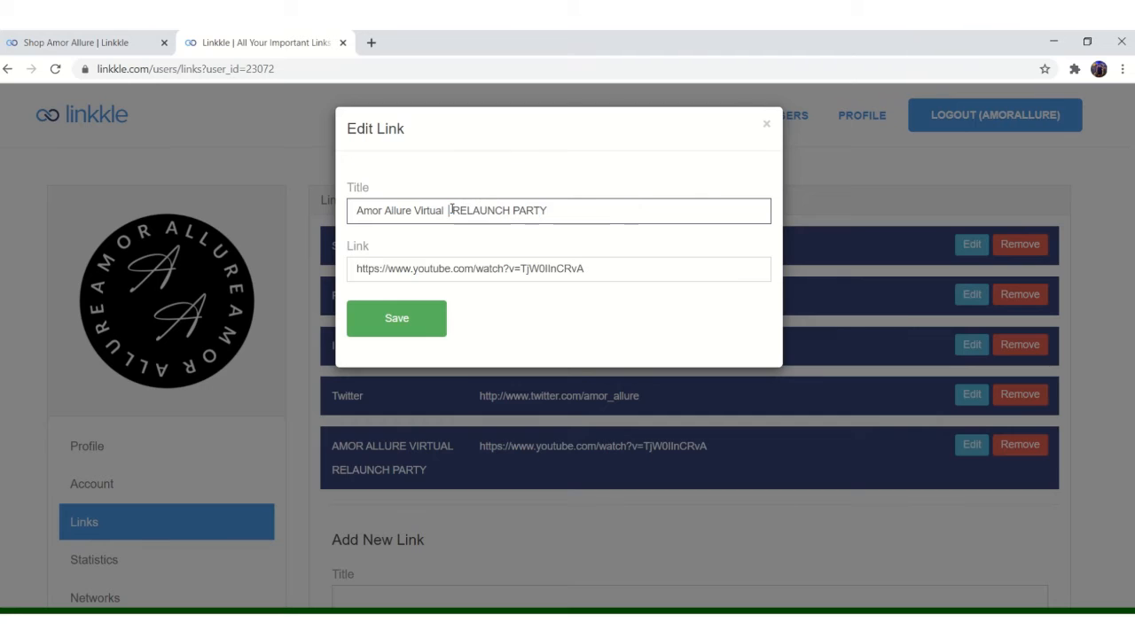
# Replace "RELAUNCH PARTY" in the link title with "Relaunch Party" and save the edited link.
pyautogui.write('Re')
pyautogui.press('BackSpace')
pyautogui.press('BackSpace')
pyautogui.write('Re ')
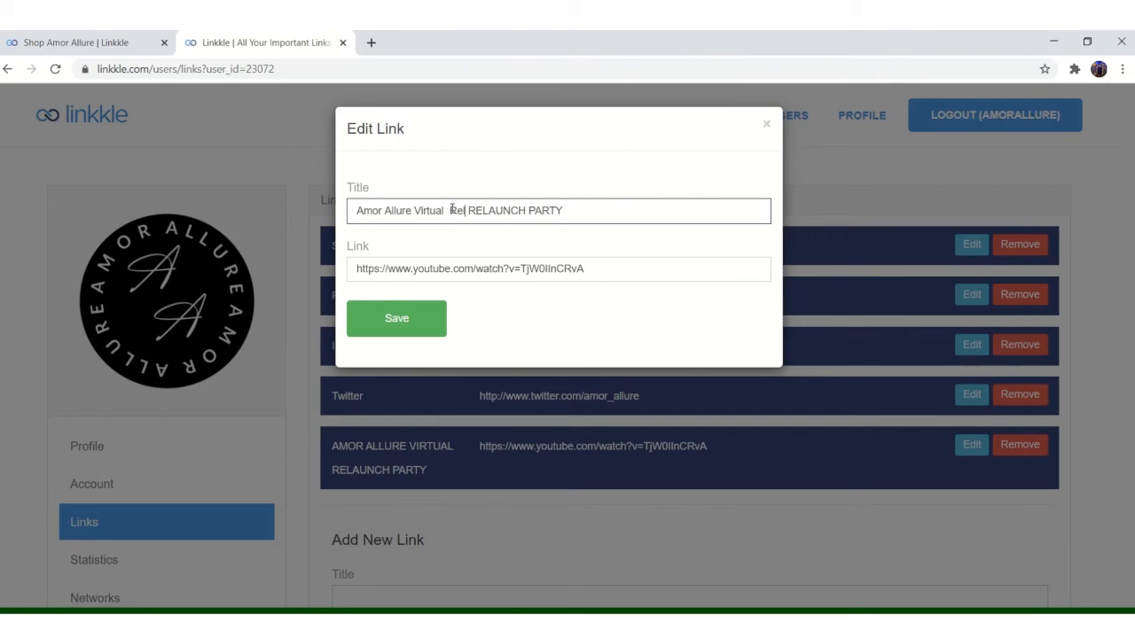
pyautogui.write('la')
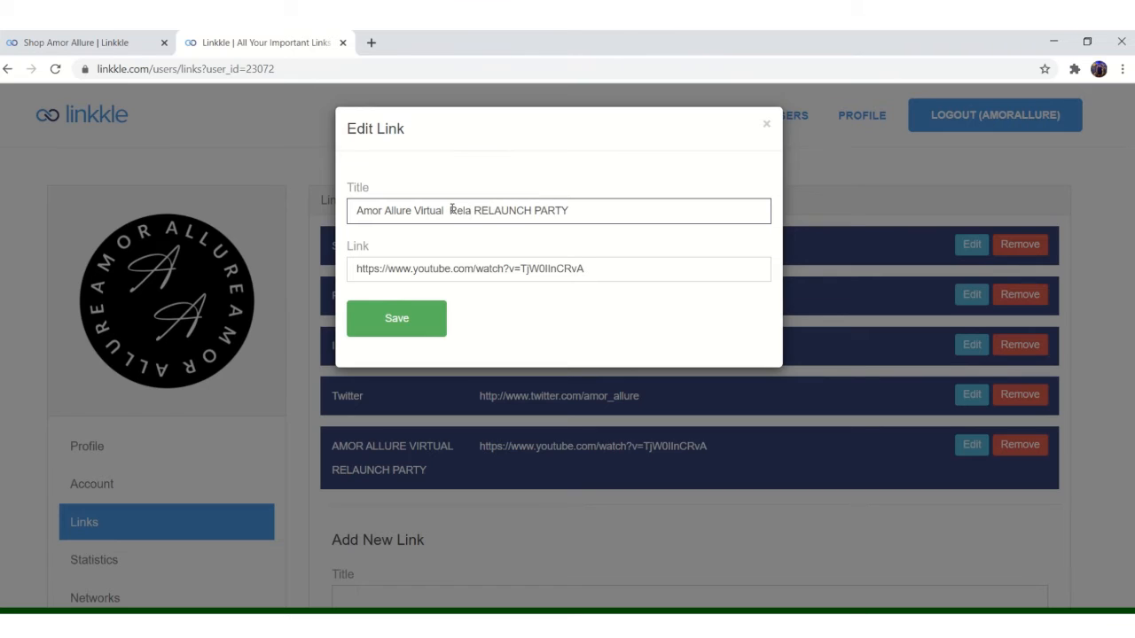
pyautogui.write('unch')
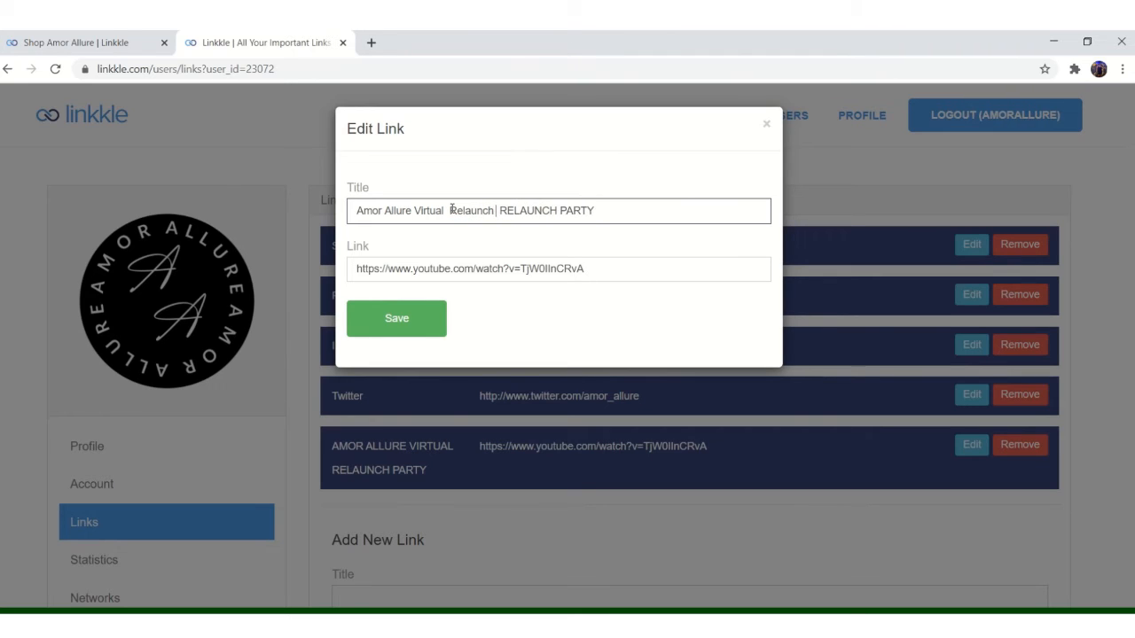
pyautogui.write(' Party')
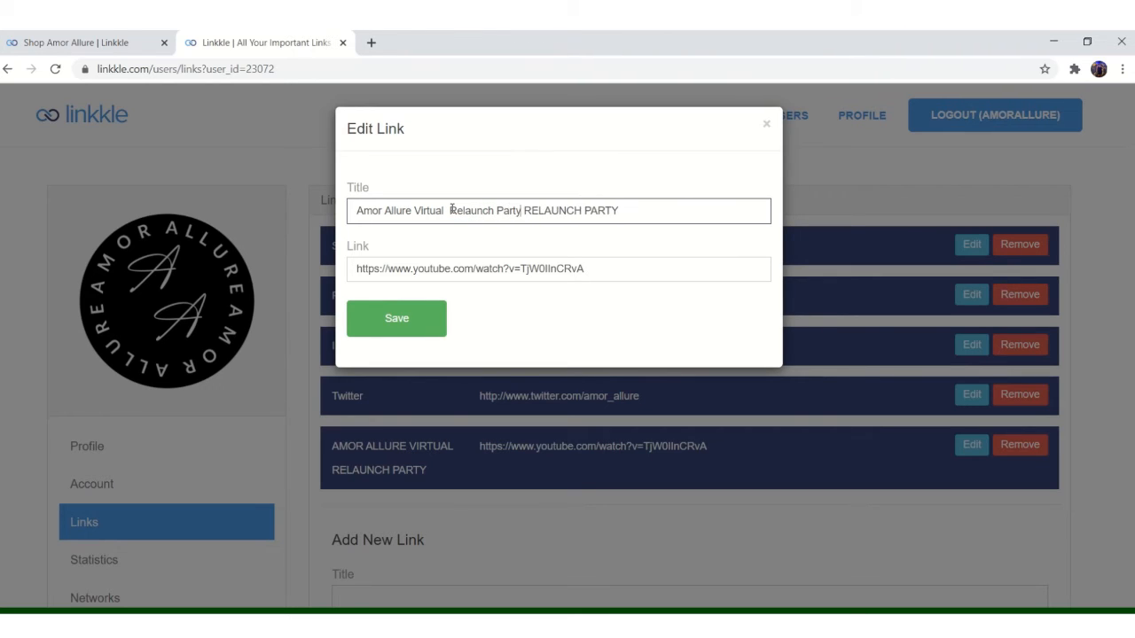
pyautogui.moveTo(632, 210); pyautogui.dragTo(522, 211)
pyautogui.press('BackSpace')
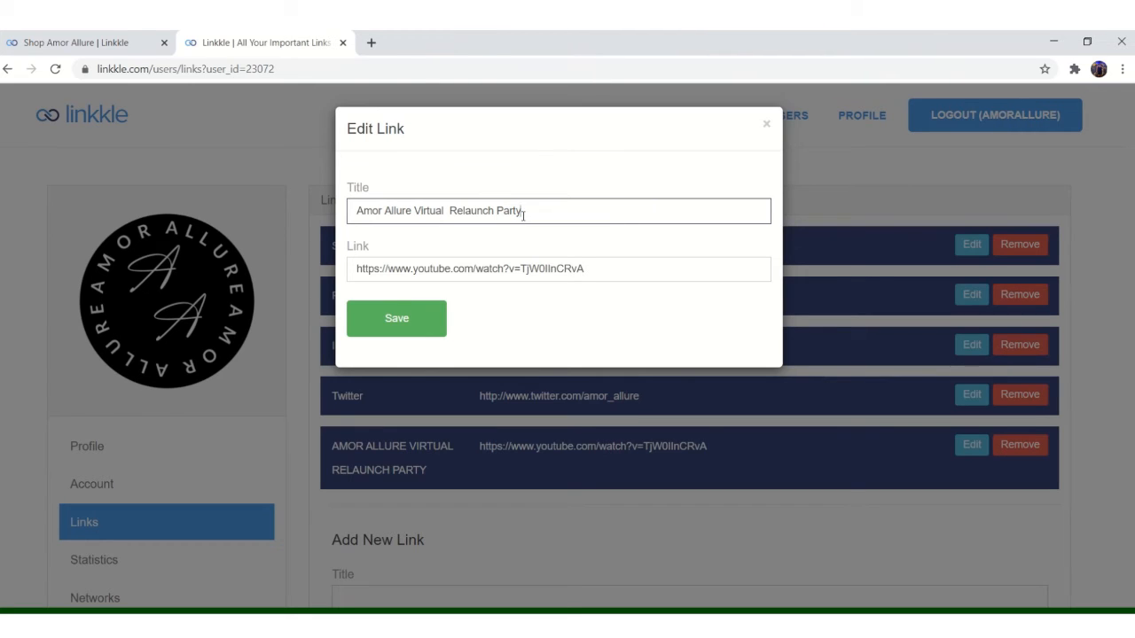
pyautogui.click(429, 328)
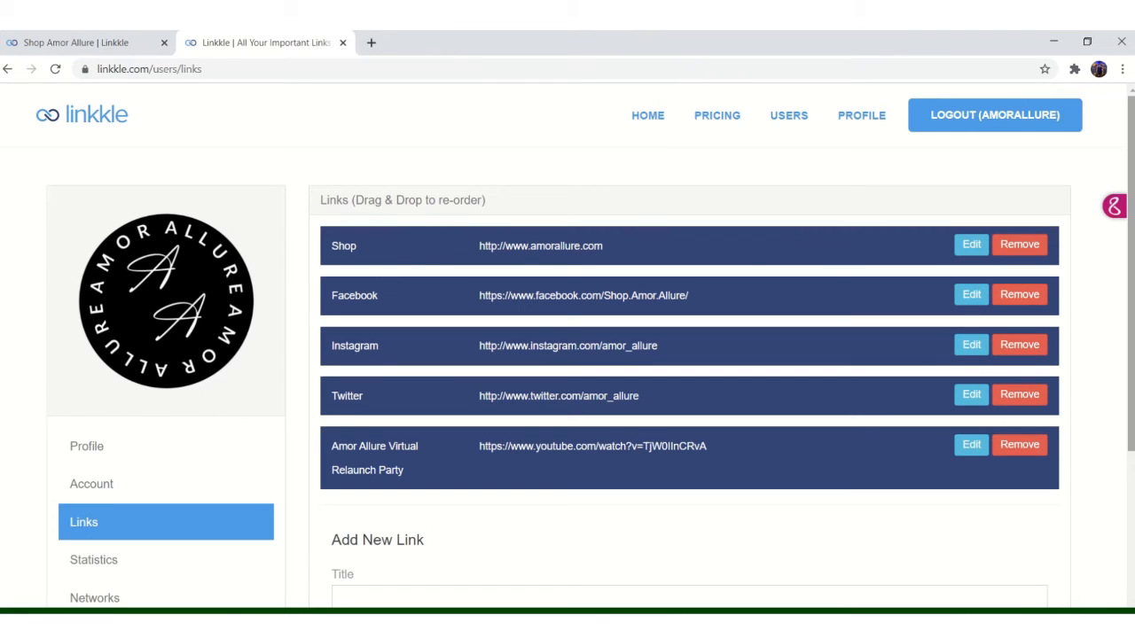
# Look over the updated links page and open the account's statistics.
pyautogui.moveTo(1131, 349); pyautogui.dragTo(1119, 415)
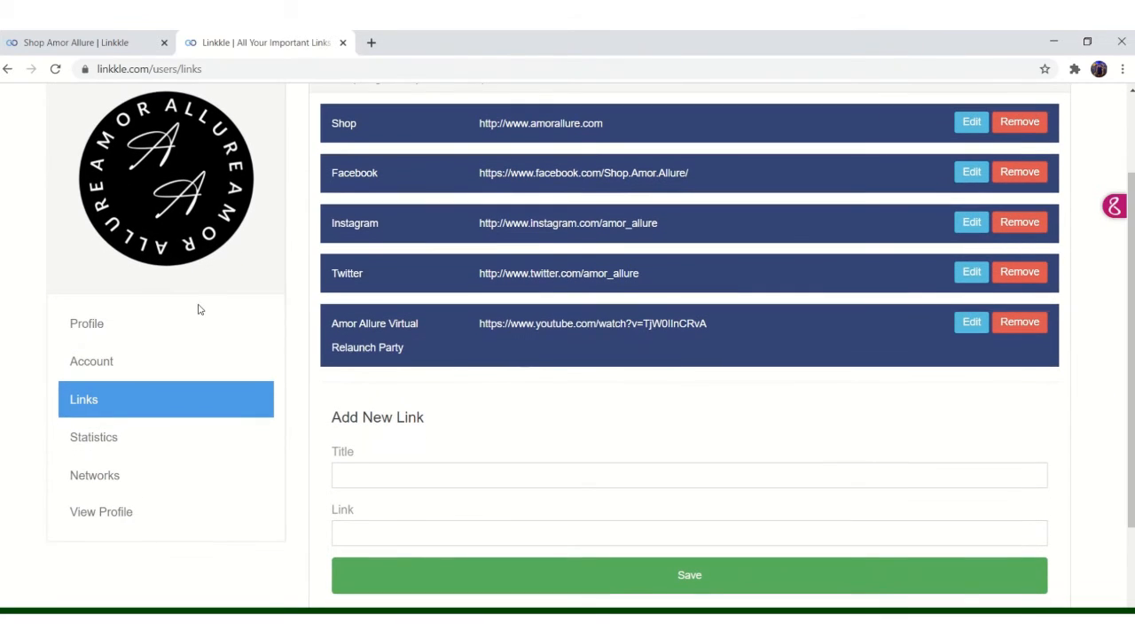
pyautogui.click(132, 440)
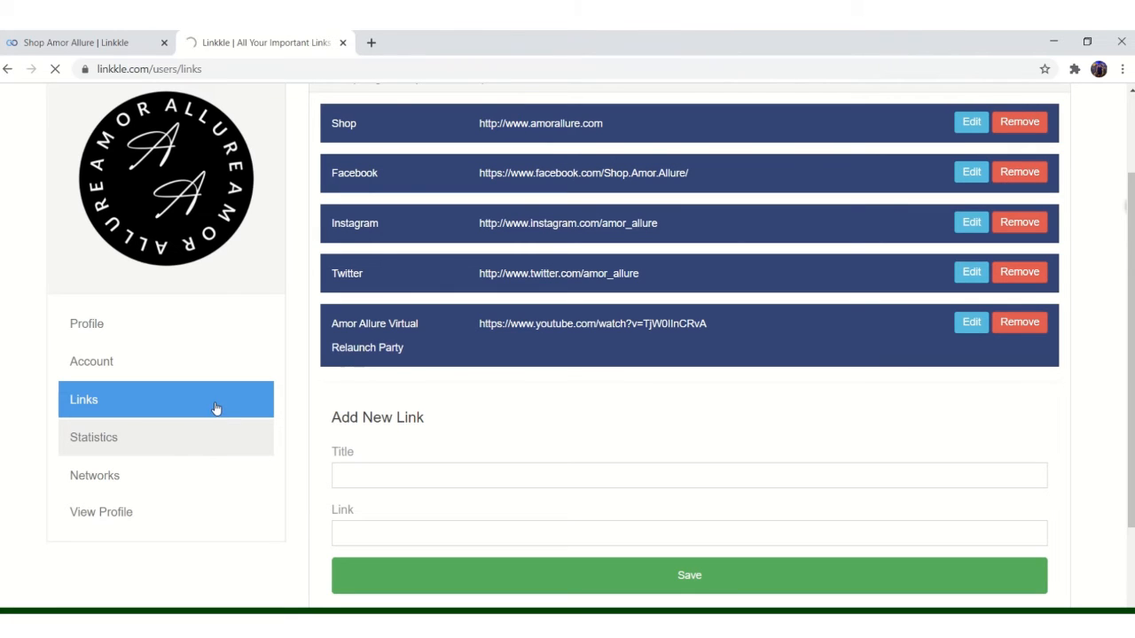
# Switch to the public Shop Amor Allure profile, test its Shop link, and return to the profile page.
pyautogui.click(87, 35)
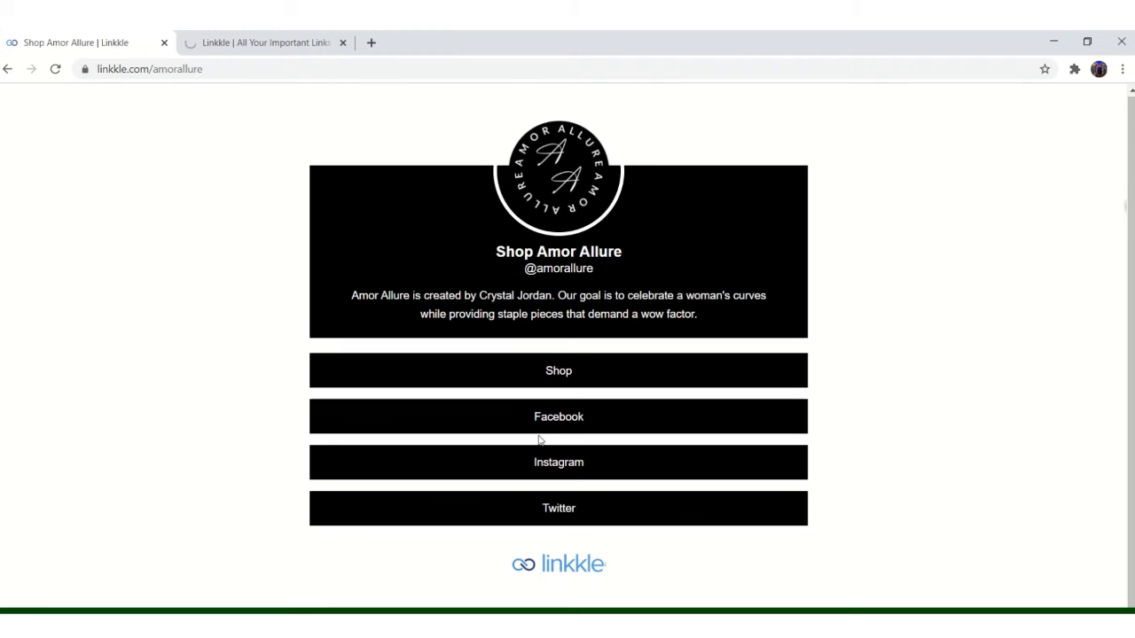
pyautogui.click(585, 379)
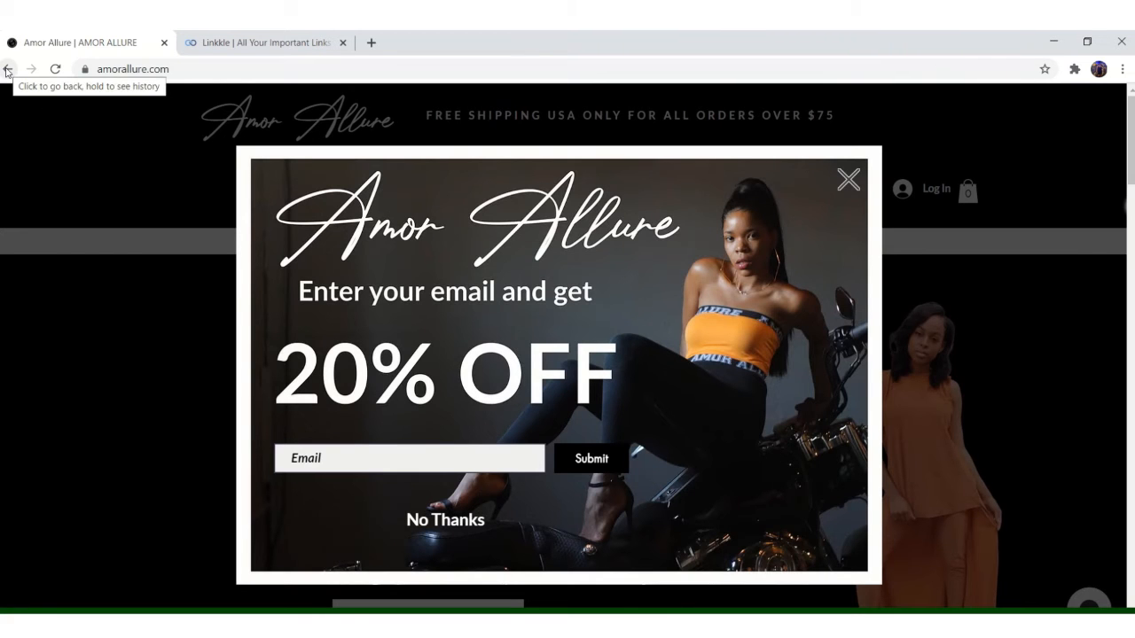
pyautogui.click(6, 70)
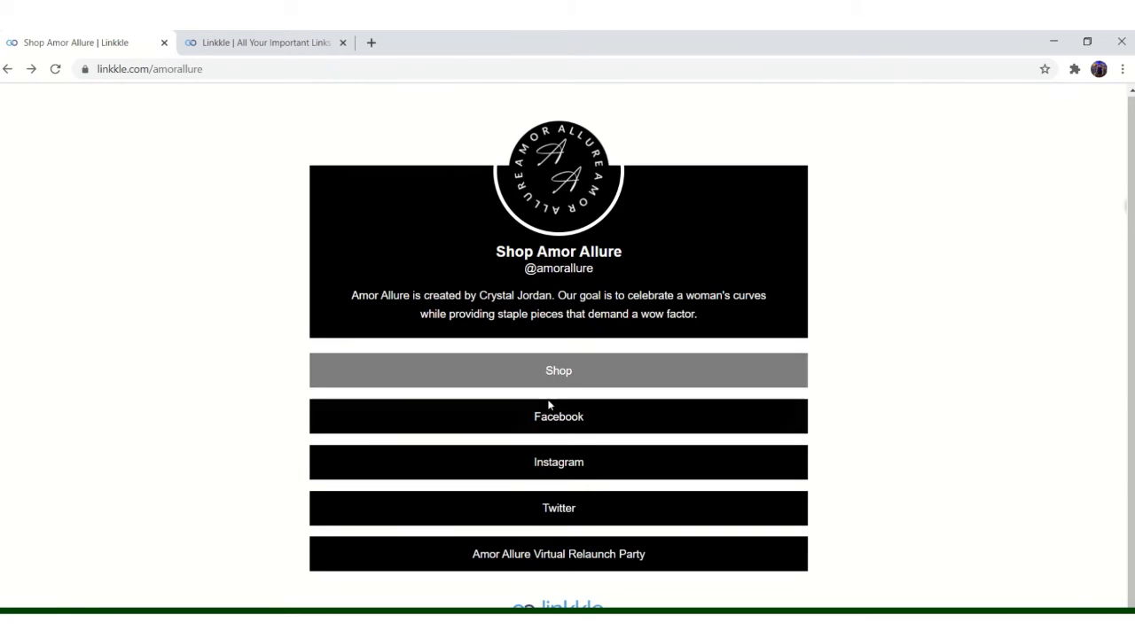
# Test the Facebook, Instagram and Amor Allure Virtual Relaunch Party links on the public profile, going back after each one.
pyautogui.click(549, 428)
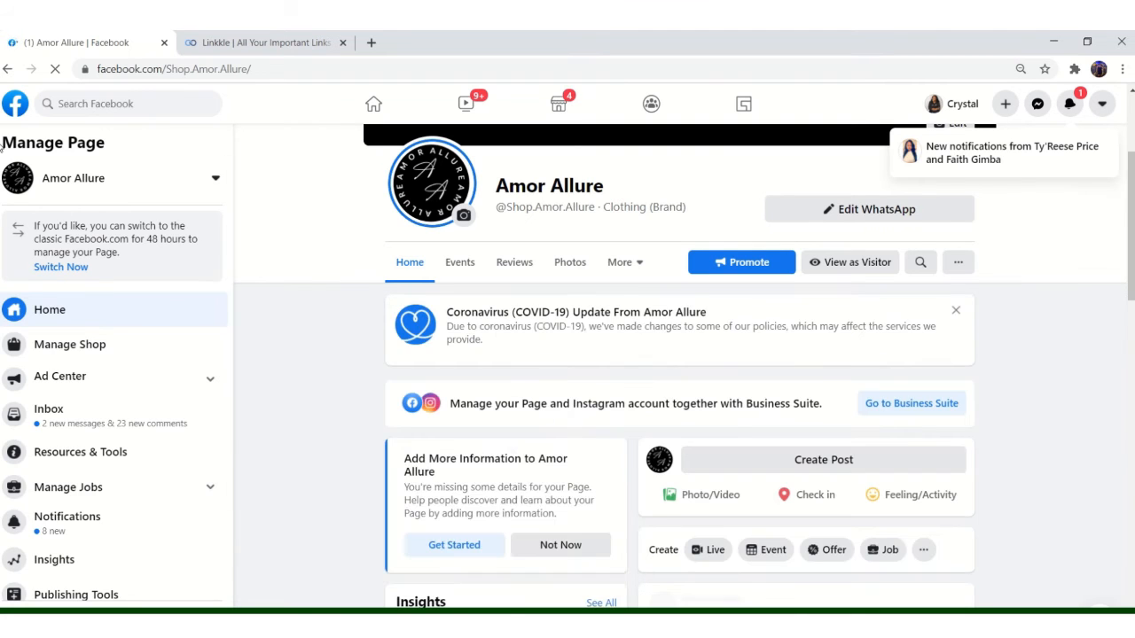
pyautogui.click(7, 71)
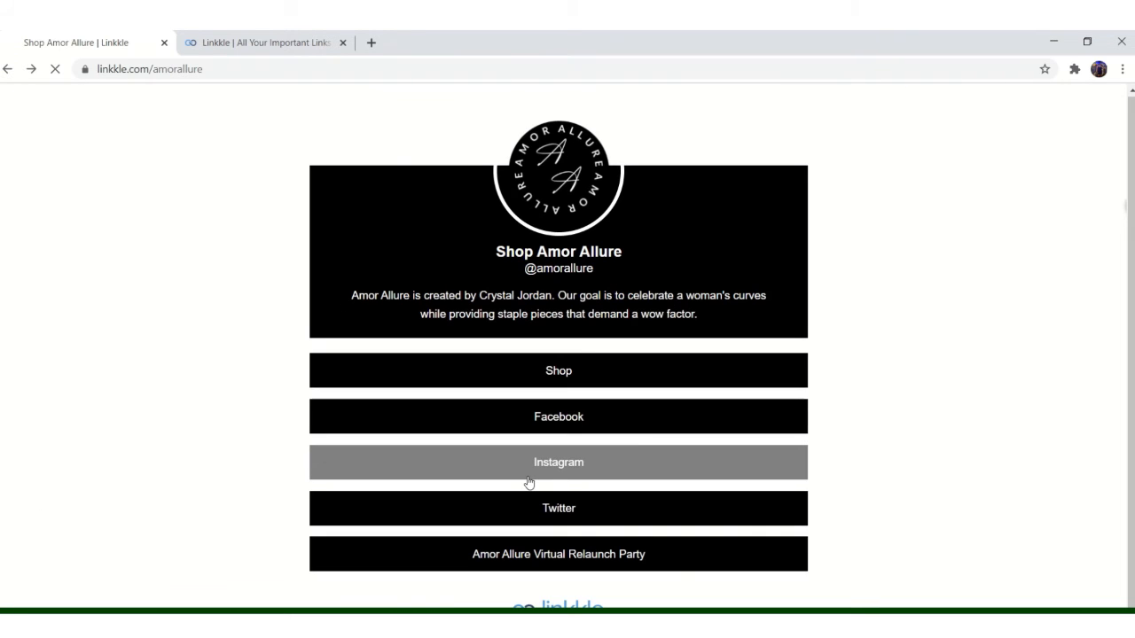
pyautogui.click(528, 481)
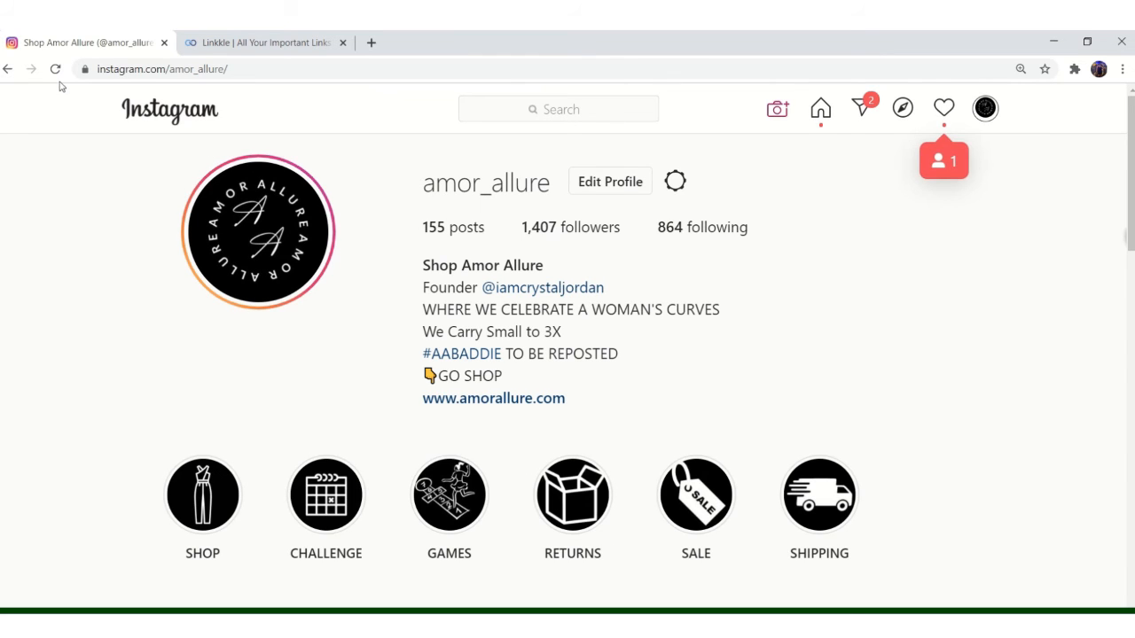
pyautogui.click(7, 69)
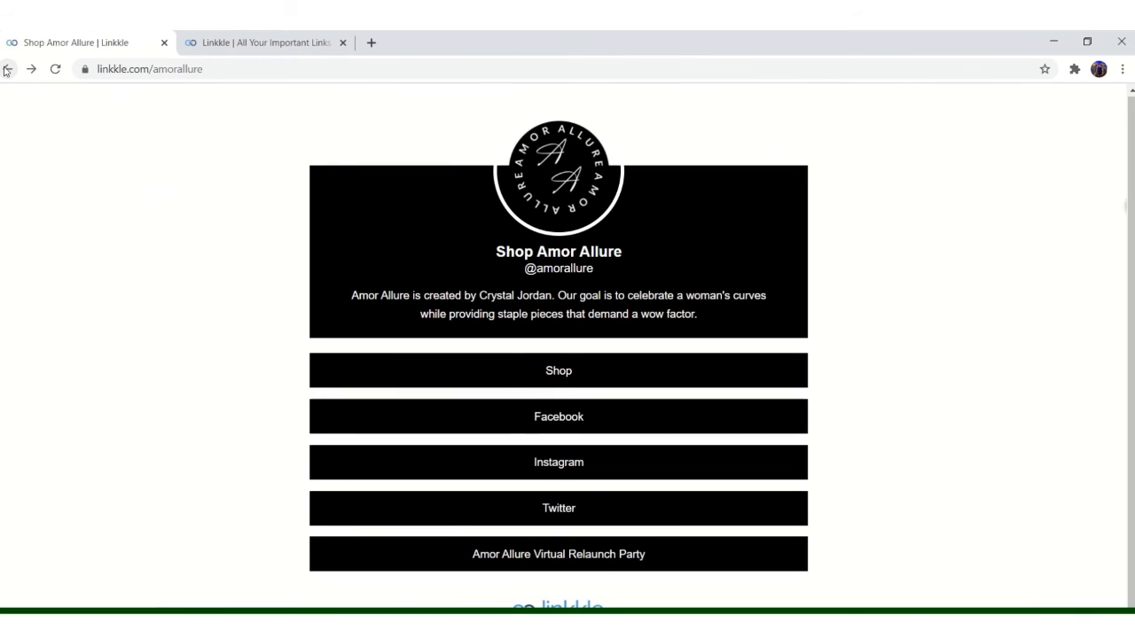
pyautogui.click(461, 571)
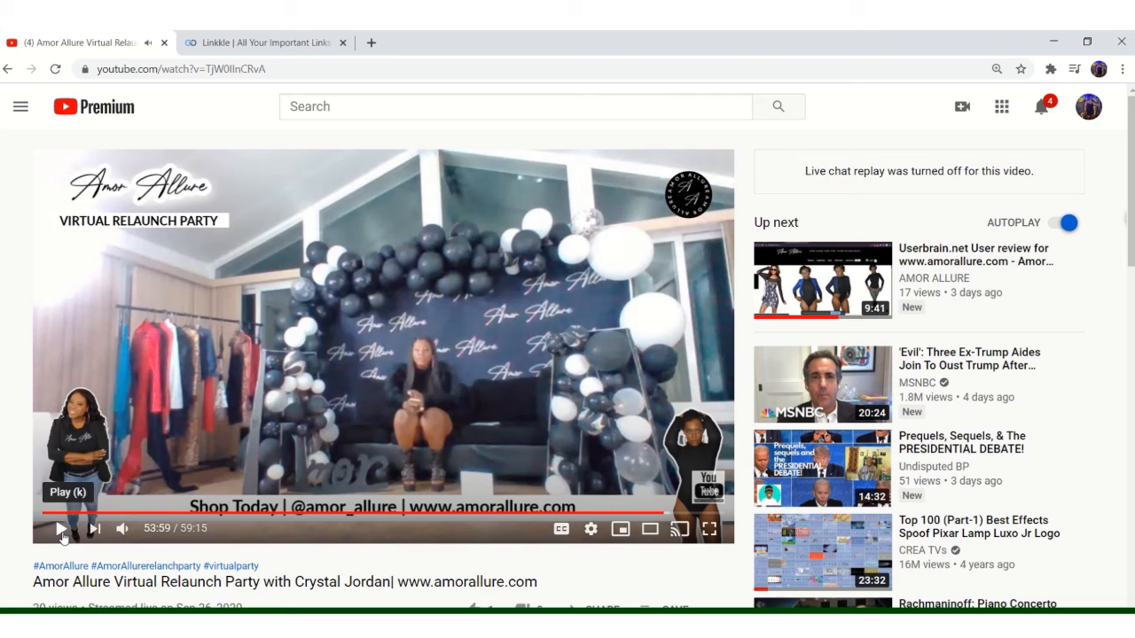
pyautogui.click(7, 69)
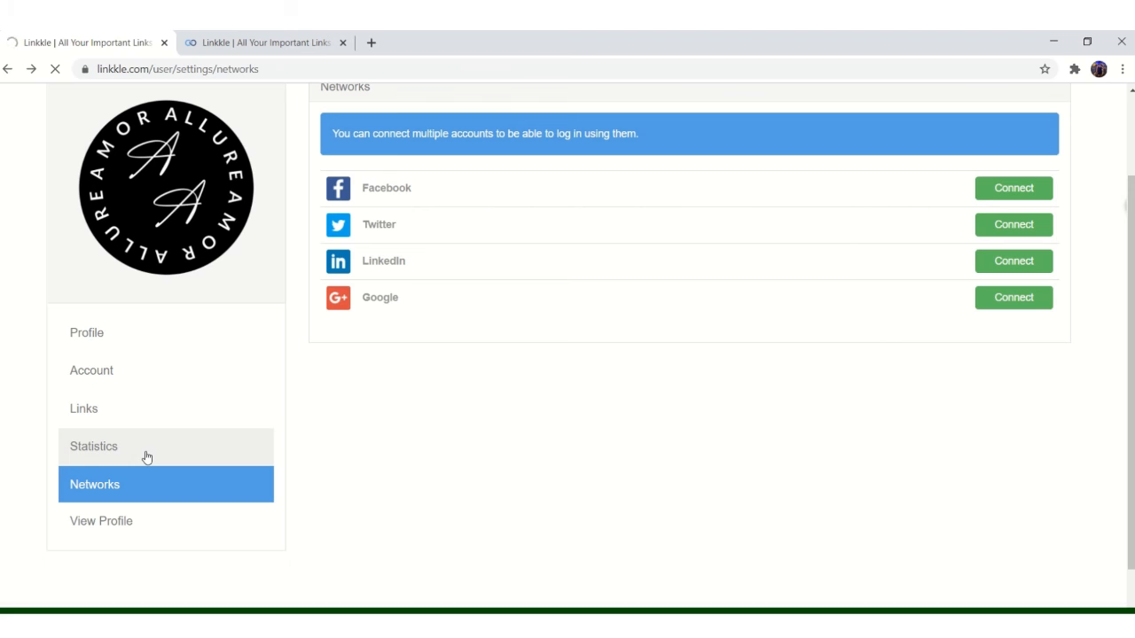
# Review the total and individual link clicks in the account's statistics, and look over the public Shop Amor Allure profile.
pyautogui.click(261, 44)
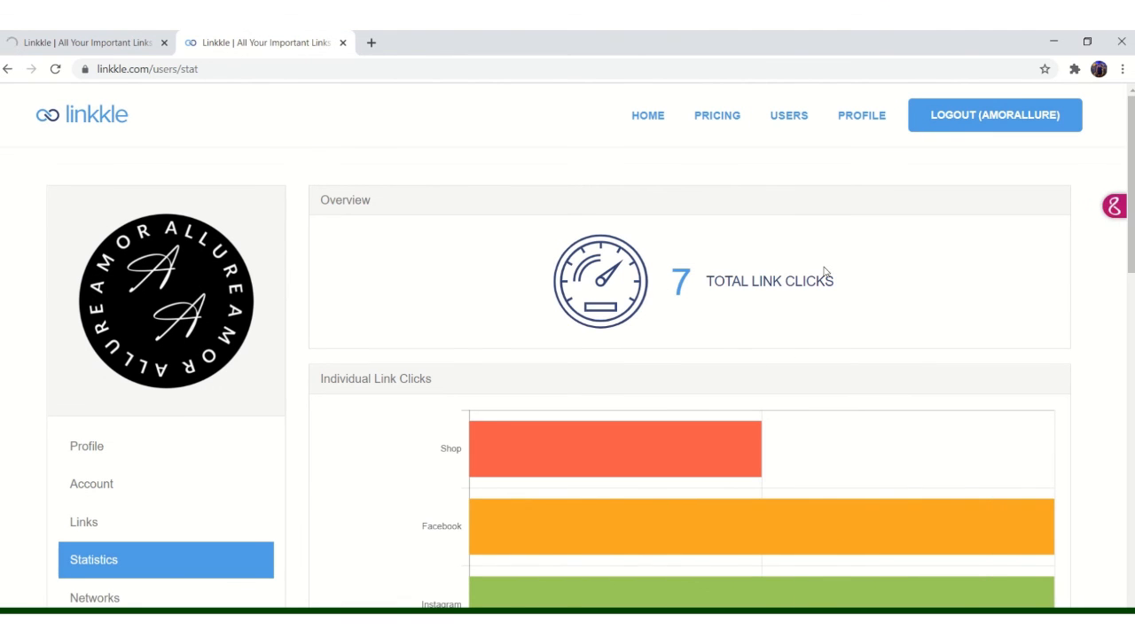
pyautogui.moveTo(1127, 237); pyautogui.dragTo(1027, 585)
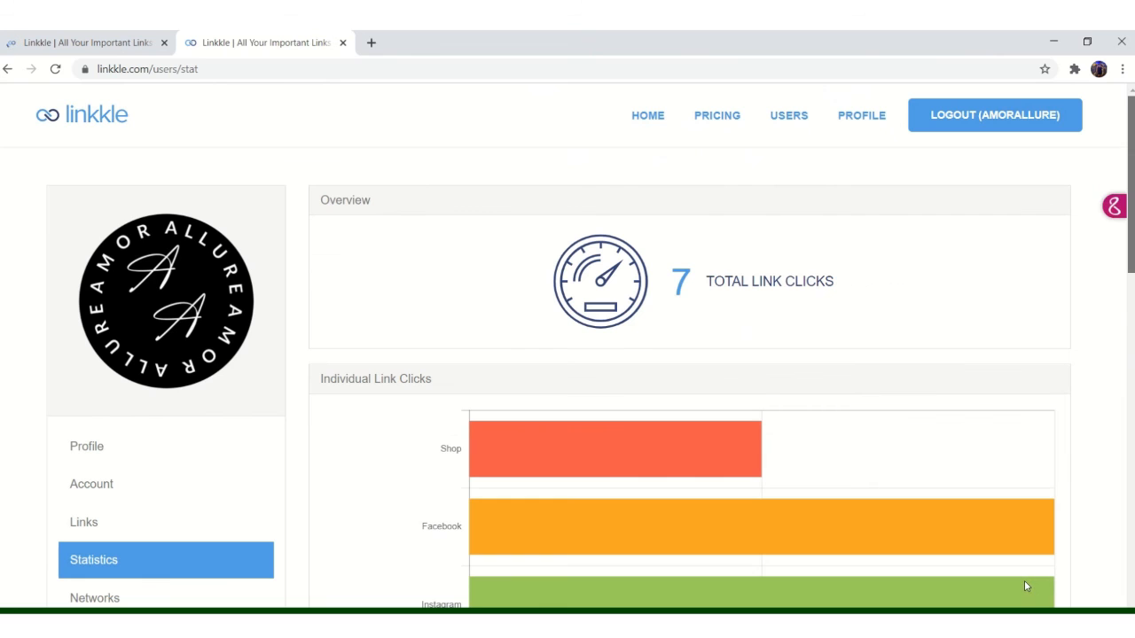
pyautogui.moveTo(1128, 258); pyautogui.dragTo(1077, 268)
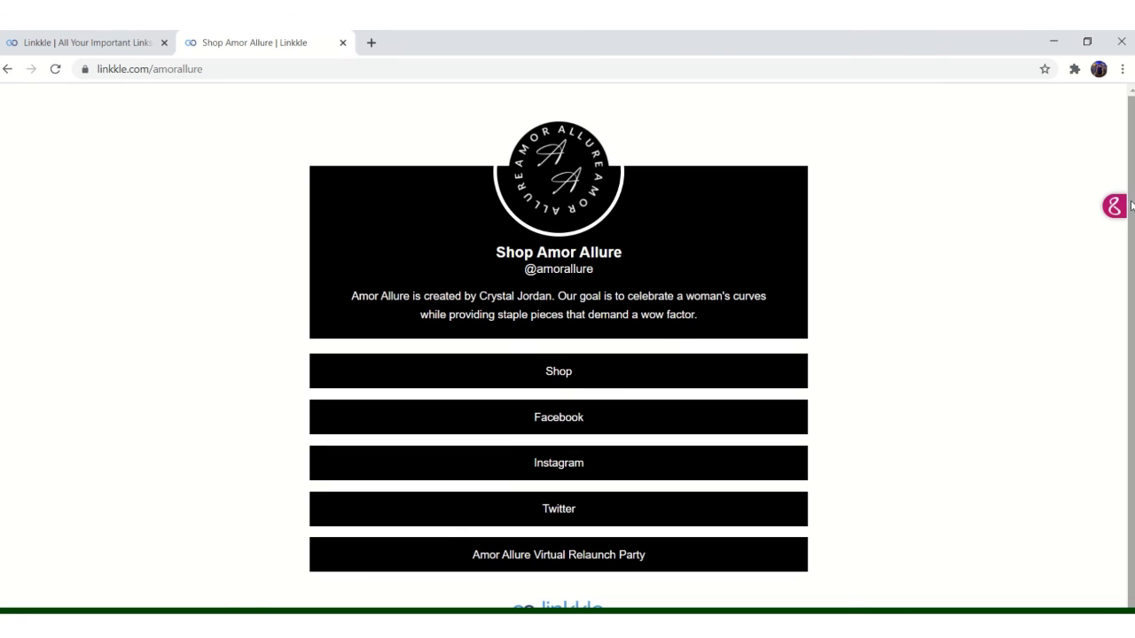
pyautogui.moveTo(1132, 344); pyautogui.dragTo(1132, 346)
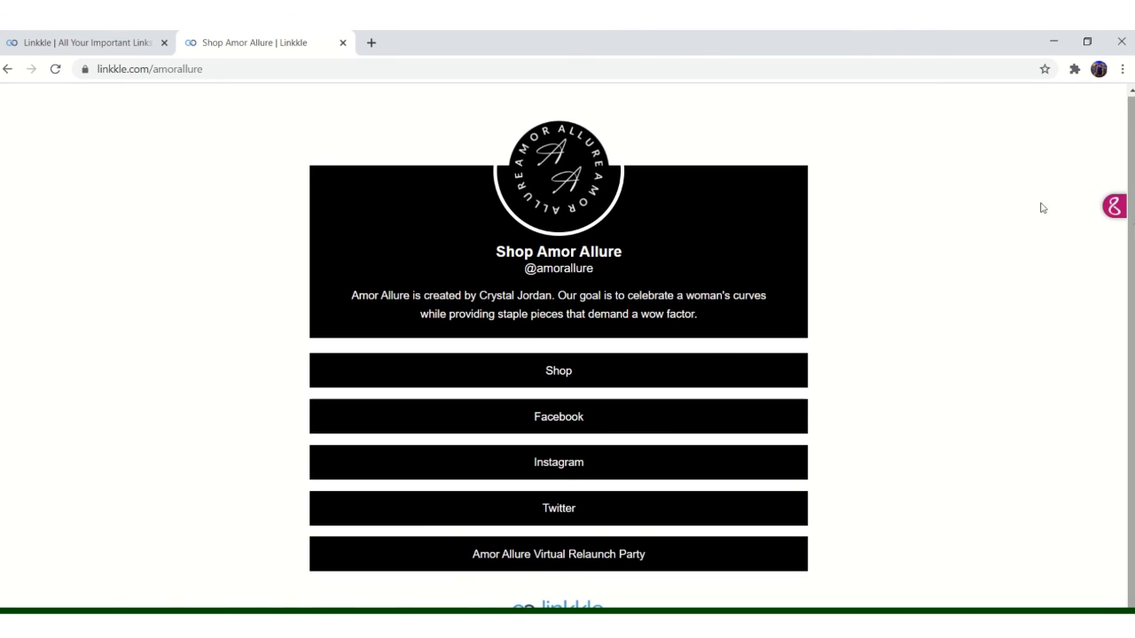